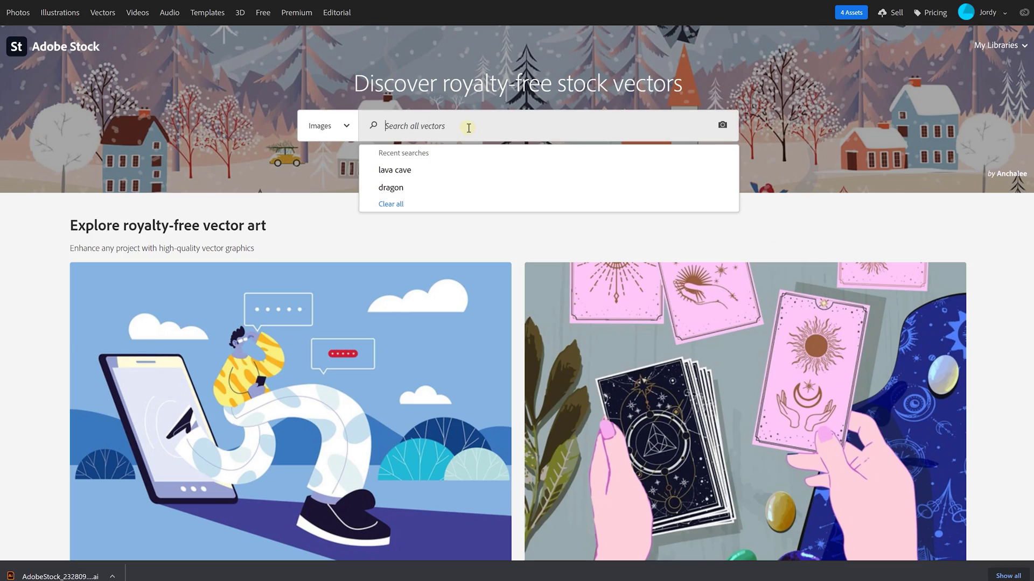
Search Adobe Stock for 'Lava Cave' and bring up the infernal cave's download file-type settings.
type("Lava ")
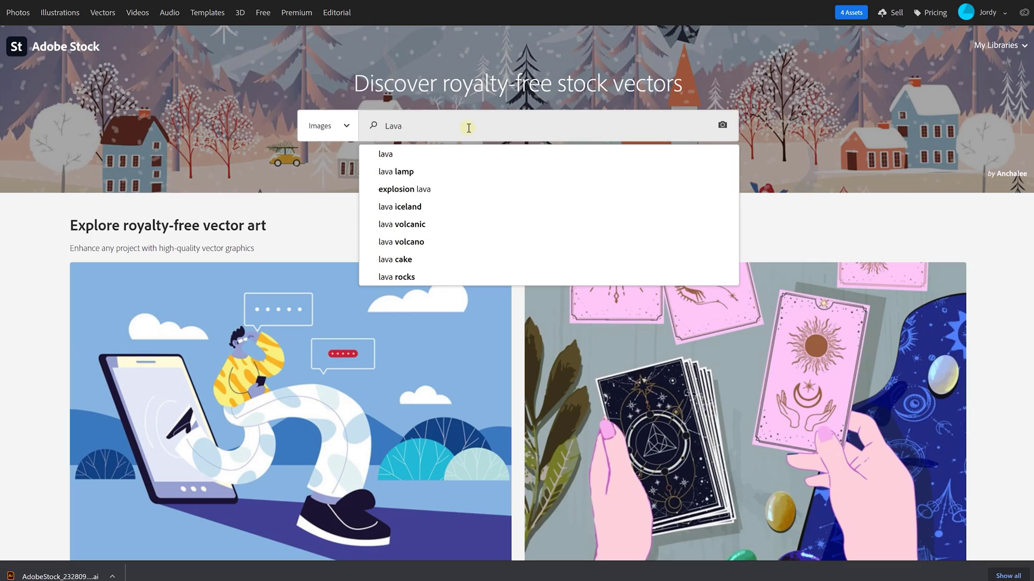
type("Cave")
key("Return")
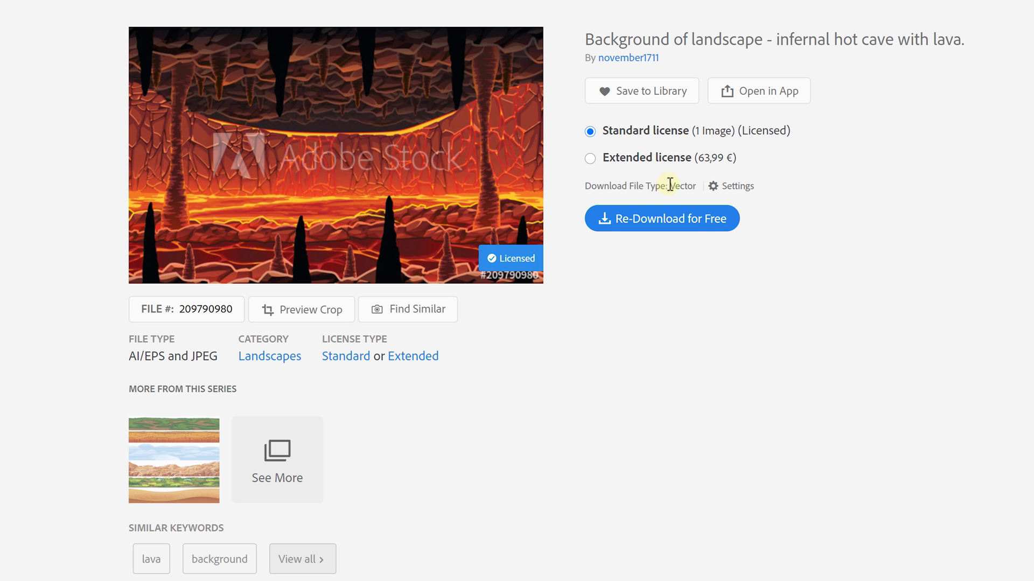
left_click(731, 187)
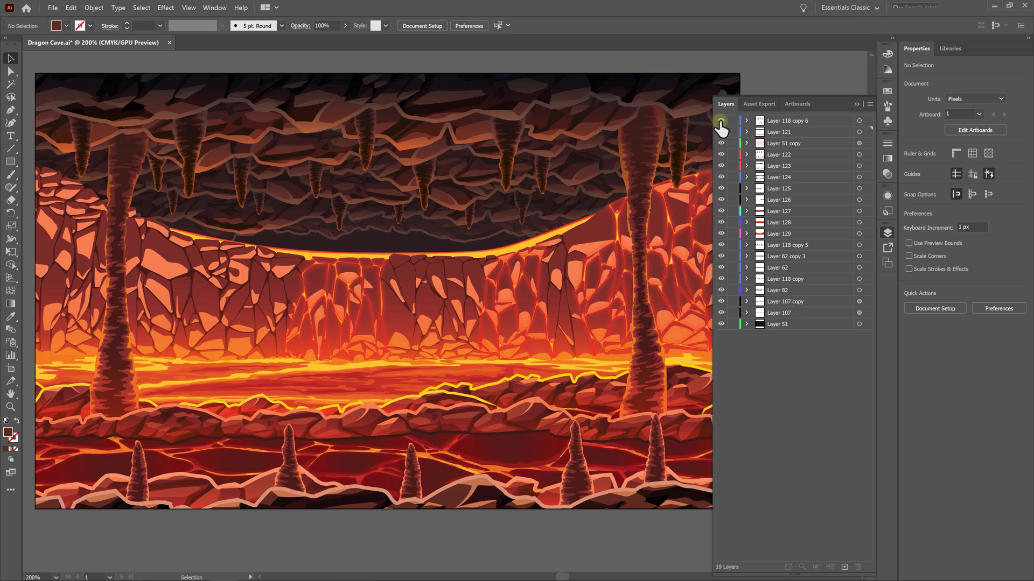
left_click(721, 121)
Rename the top cave layers to Foreground Pikes, Foreground Rocks and Glow.
double_click(787, 121)
type("Foreground Pikes")
key("Return")
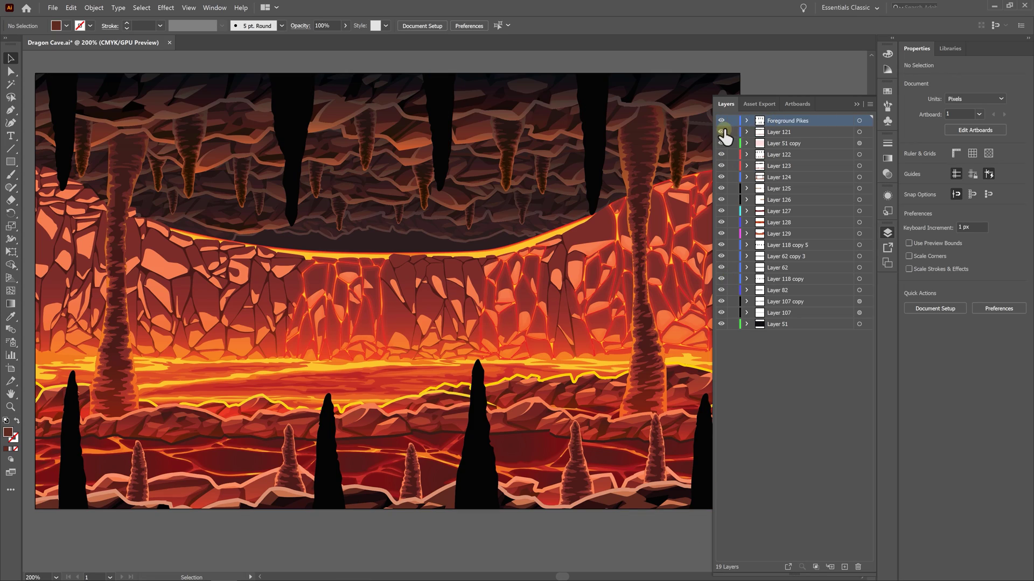
double_click(778, 132)
type("Foreground Rocks")
key("Return")
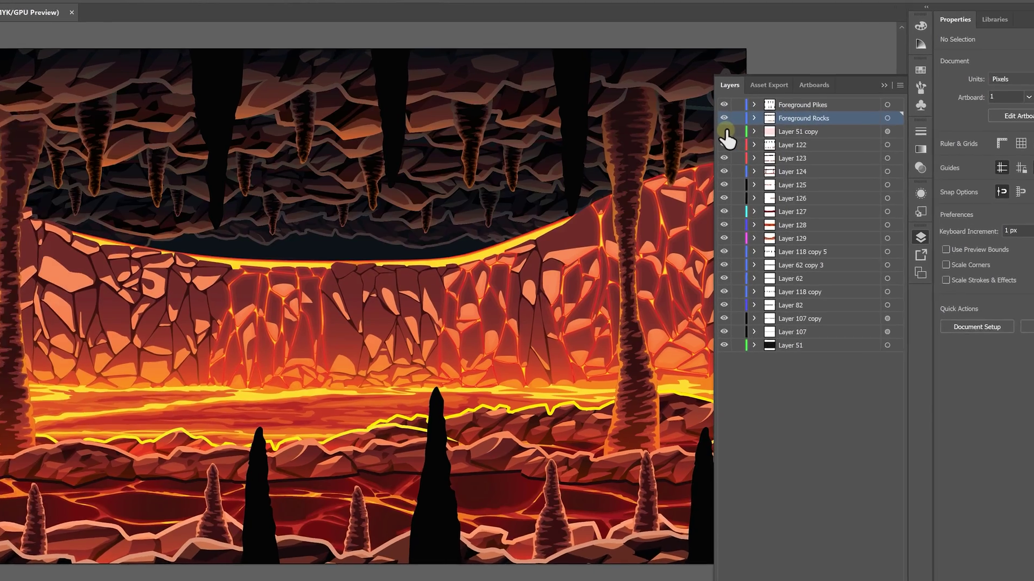
double_click(797, 132)
type("Glow")
key("Return")
Rename the next cave layers to Middle Pikes, Middle Rocks and Large Pillars, then begin renaming Layer 125.
double_click(794, 144)
type("M")
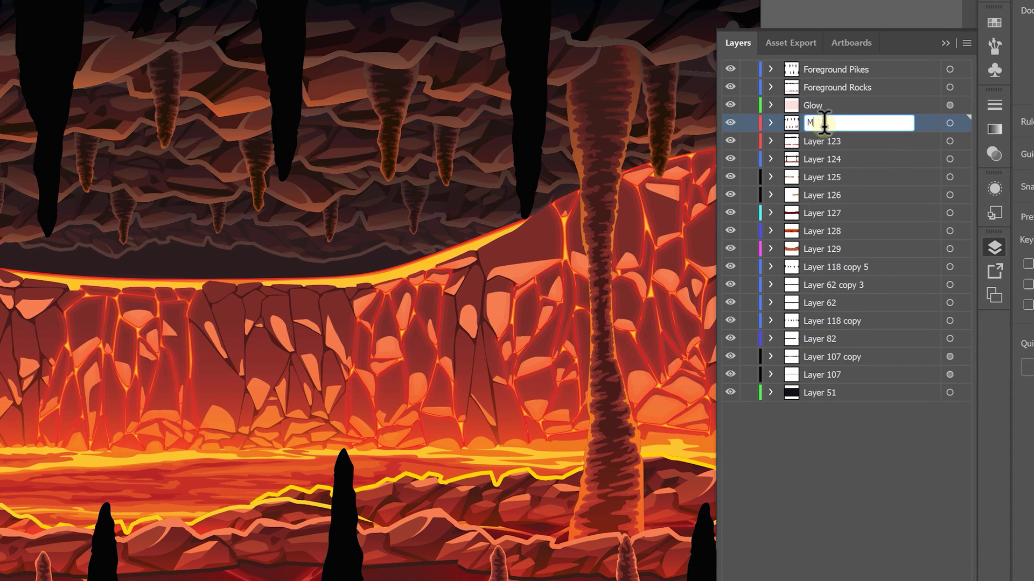
type("iddle Pikes")
key("Return")
double_click(828, 137)
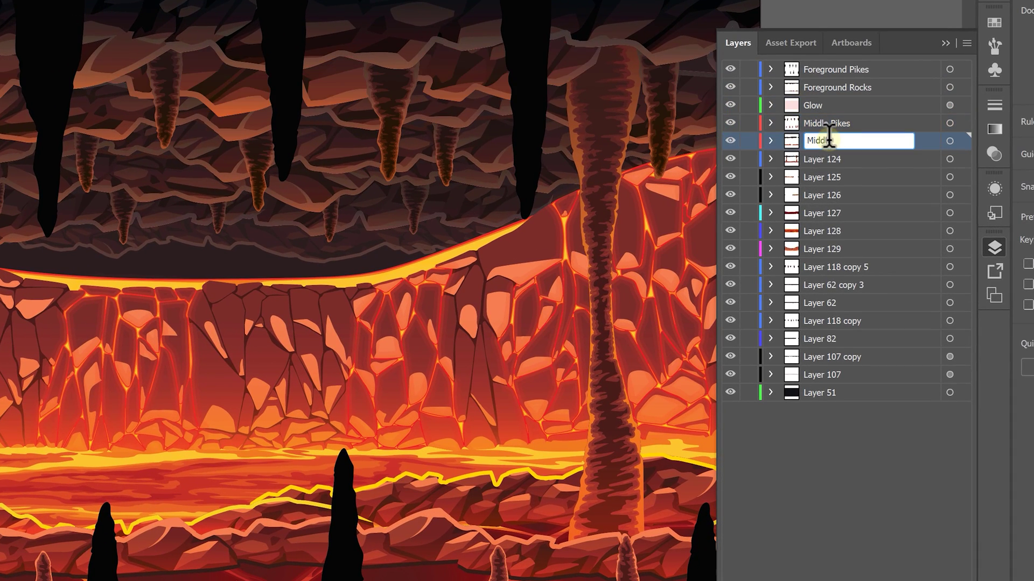
type("Middle Rocks")
key("Return")
double_click(826, 159)
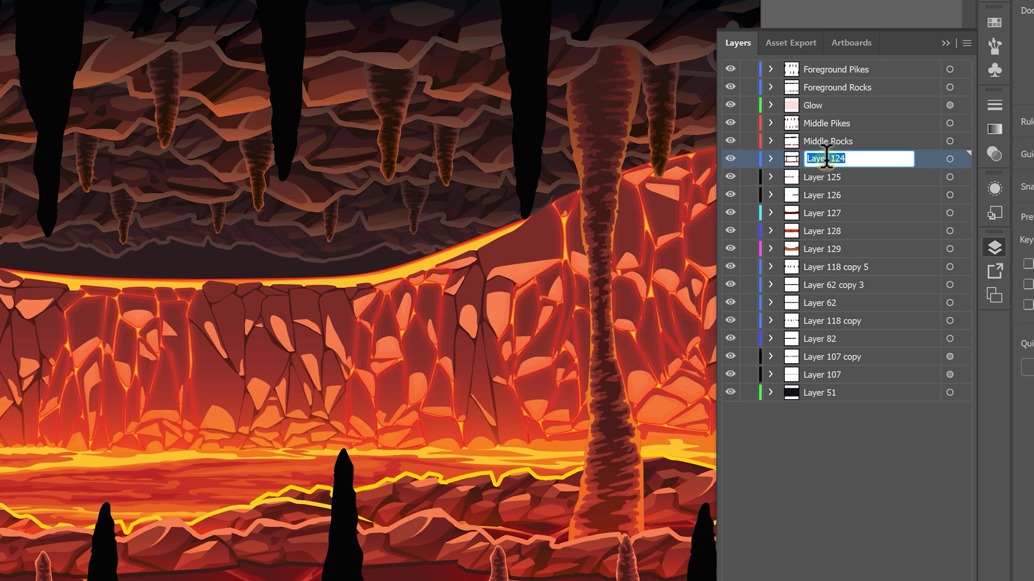
type("Large Pillars")
key("Return")
double_click(826, 176)
type("La")
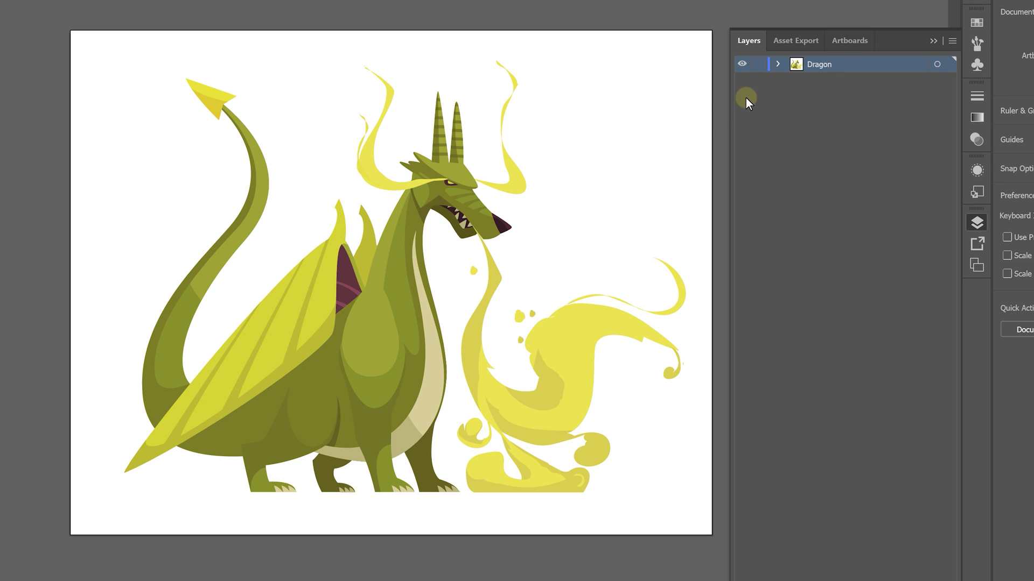
Expand the Dragon layer and ungroup the dragon artwork.
left_click_drag(418, 273, 475, 290)
key("ctrl+z")
key("ctrl+z")
key("ctrl+z")
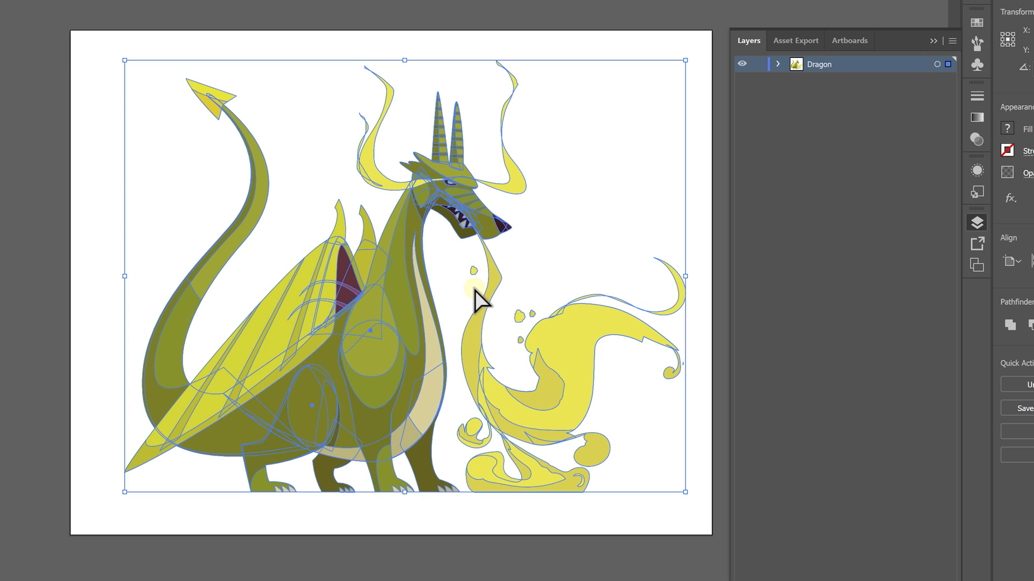
left_click(778, 65)
left_click(862, 81)
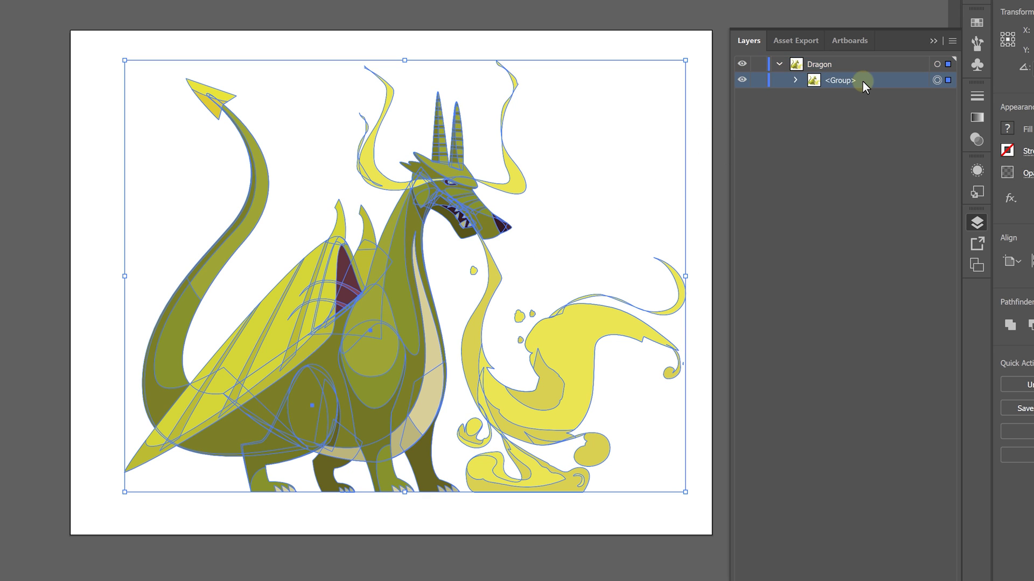
left_click(794, 81)
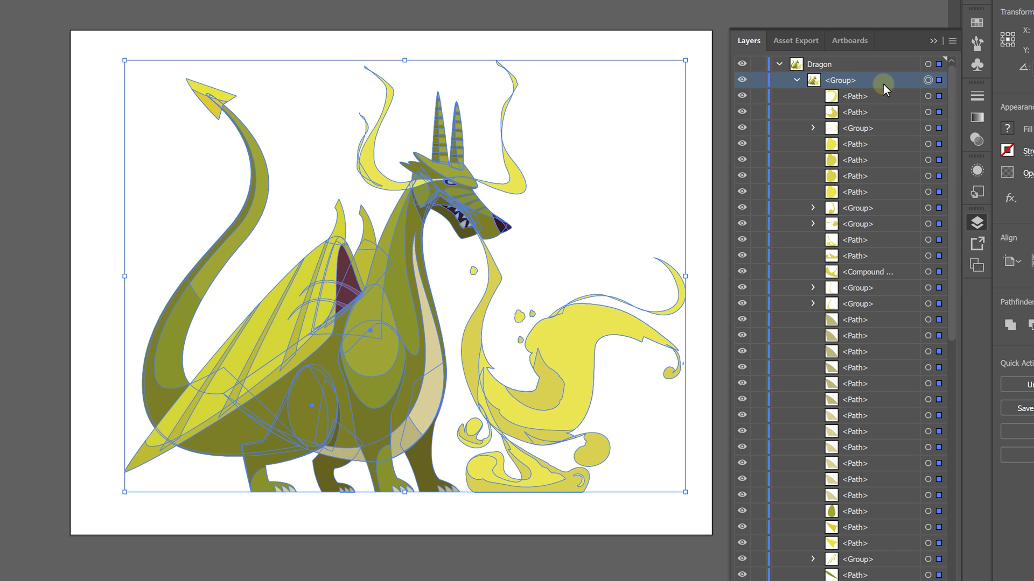
right_click(388, 249)
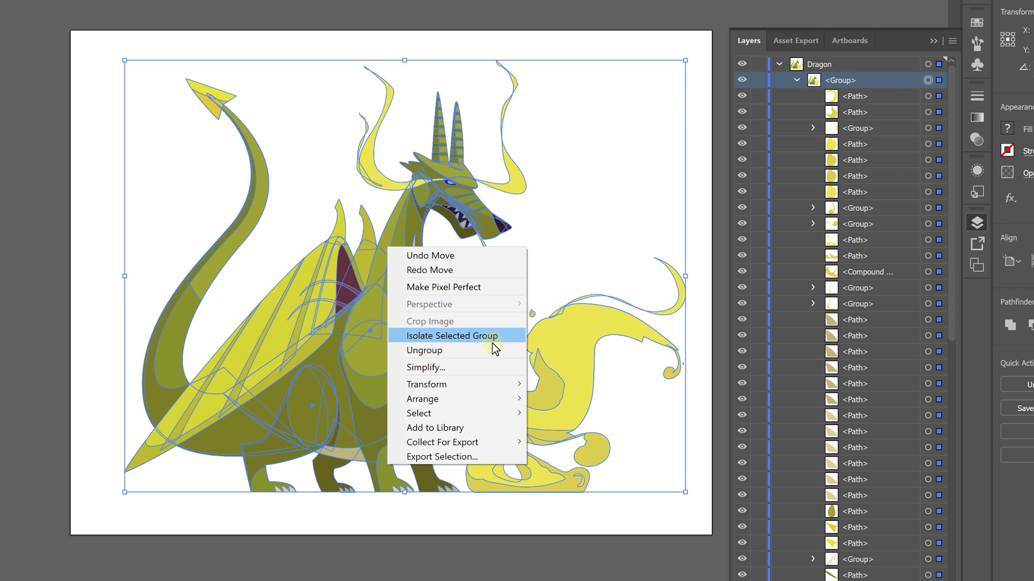
left_click(471, 349)
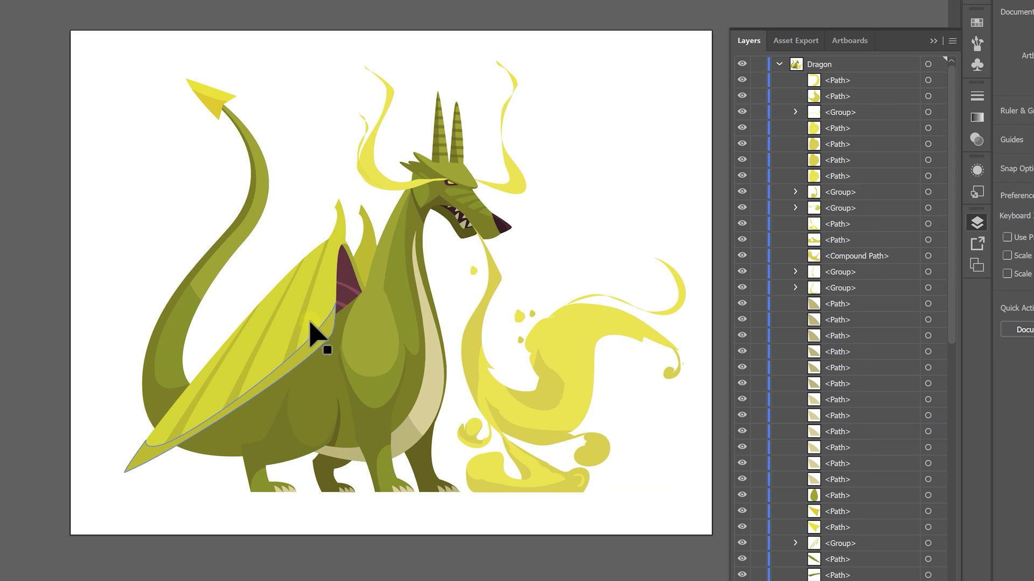
Delete the large flame shapes in front of and below the dragon.
left_click(307, 323)
left_click(366, 362)
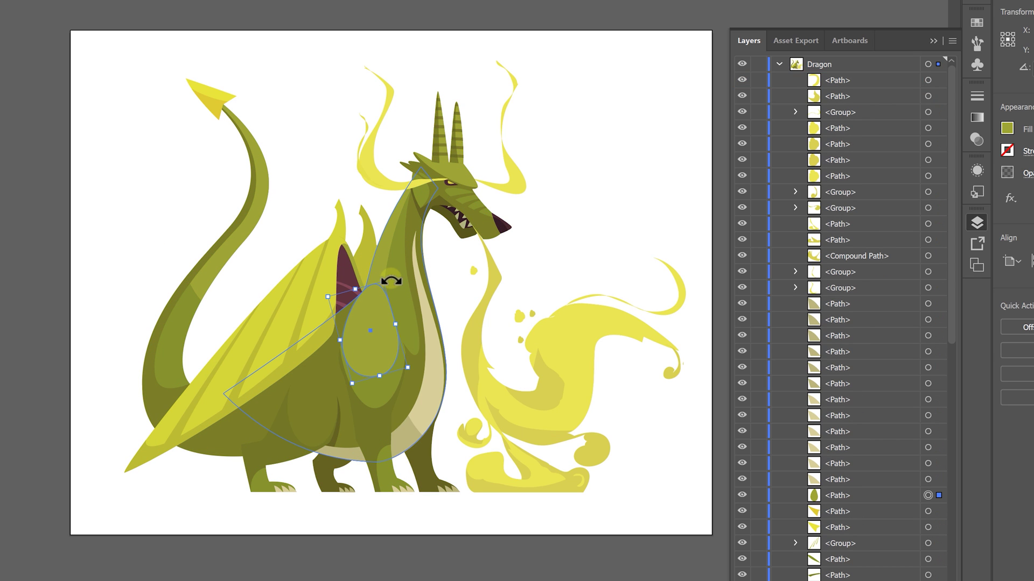
left_click(590, 333)
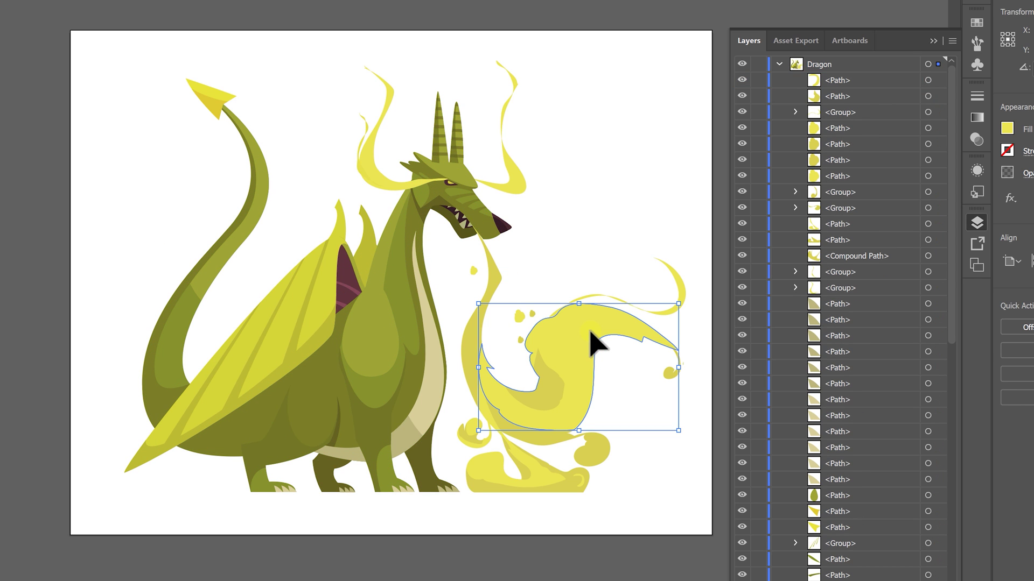
key("Delete")
left_click(611, 282)
key("Delete")
left_click(607, 484)
key("Delete")
Delete the remaining flame droplets, the bottom flame and the flames beside the head.
left_click(525, 319)
key("Delete")
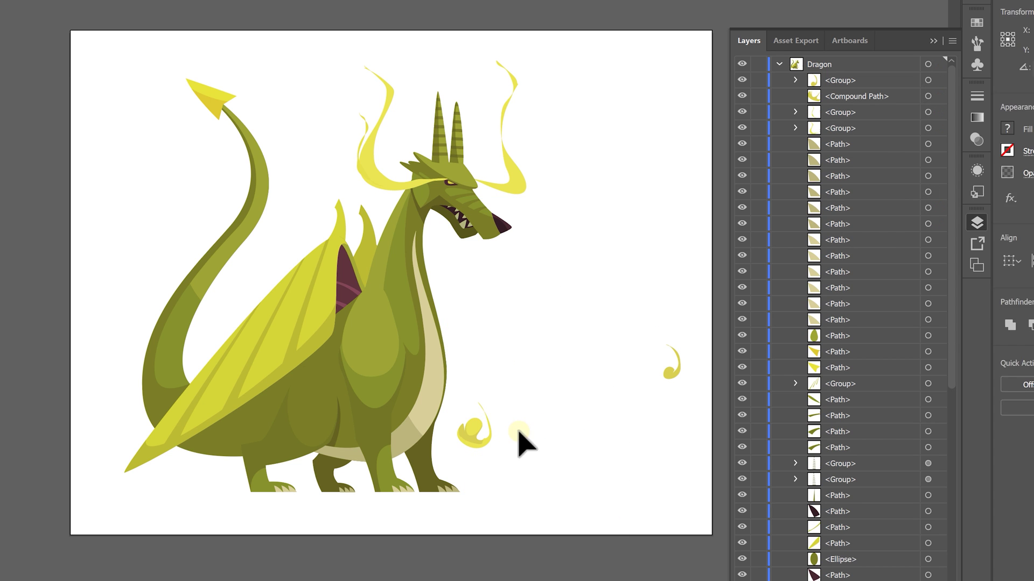
left_click(474, 428)
key("Delete")
left_click(673, 368)
key("Delete")
left_click(514, 183)
key("Delete")
left_click(401, 185)
key("Delete")
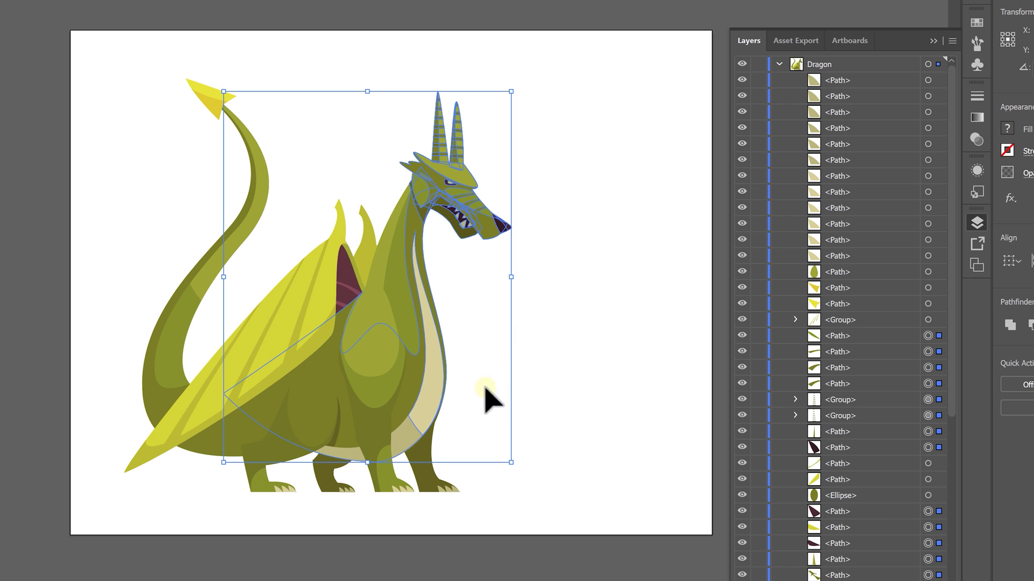
Isolate the dragon's head paths on the artboard and add a new layer named Head.
left_click(330, 341, "shift")
left_click(425, 403, "shift")
left_click_drag(489, 238, 540, 222)
key("ctrl+z")
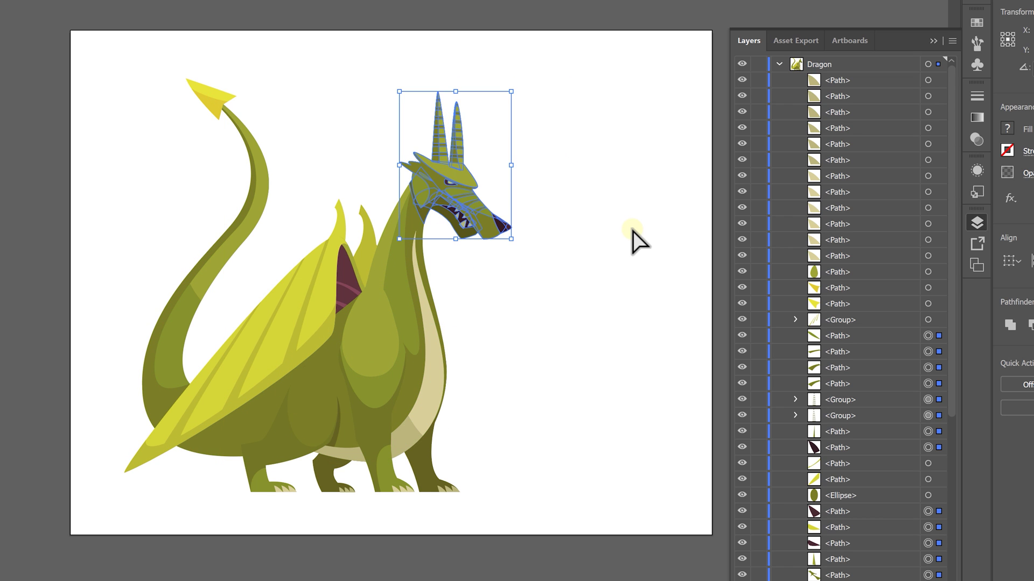
left_click_drag(951, 132, 921, 218)
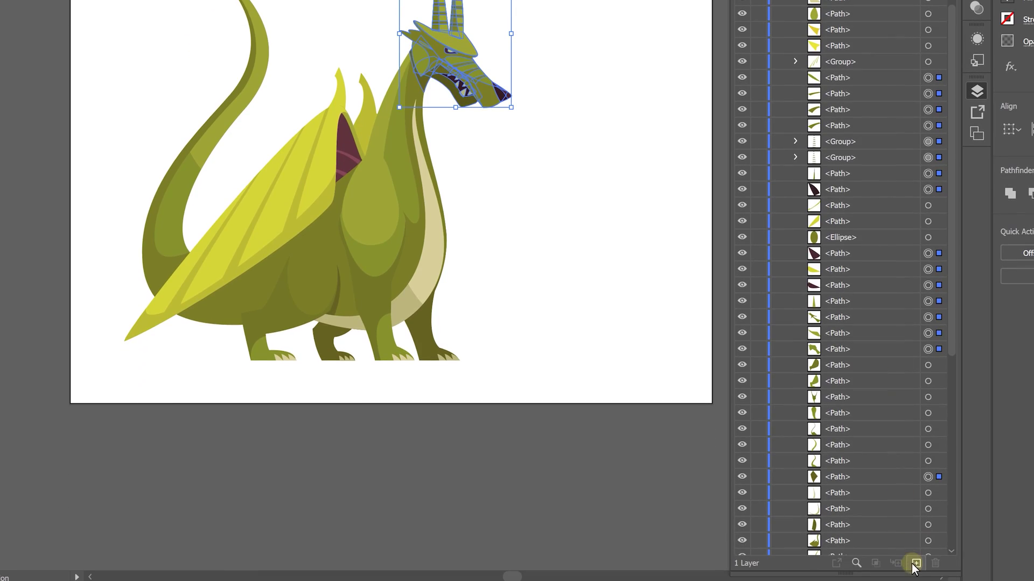
left_click(916, 564)
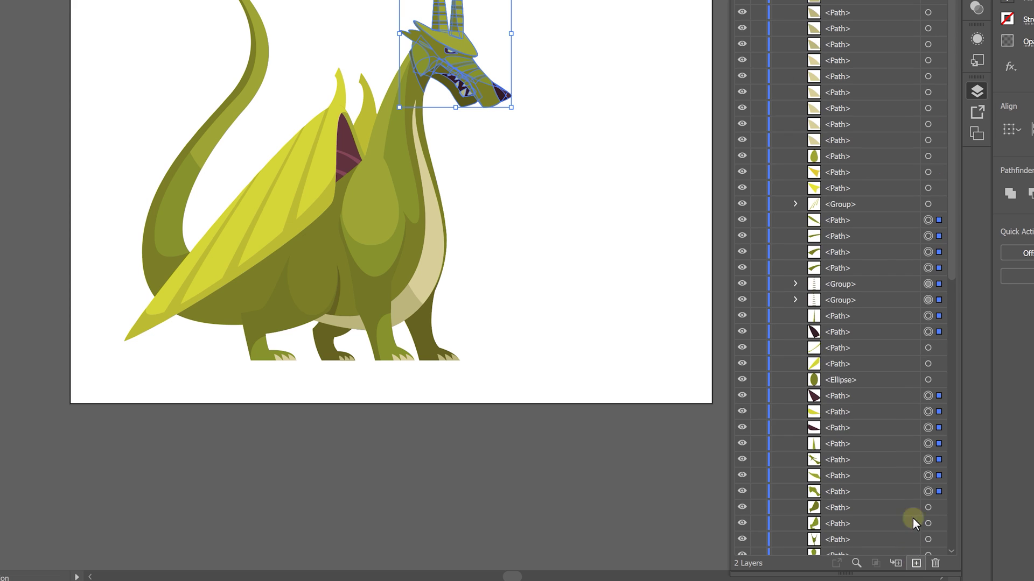
double_click(824, 74)
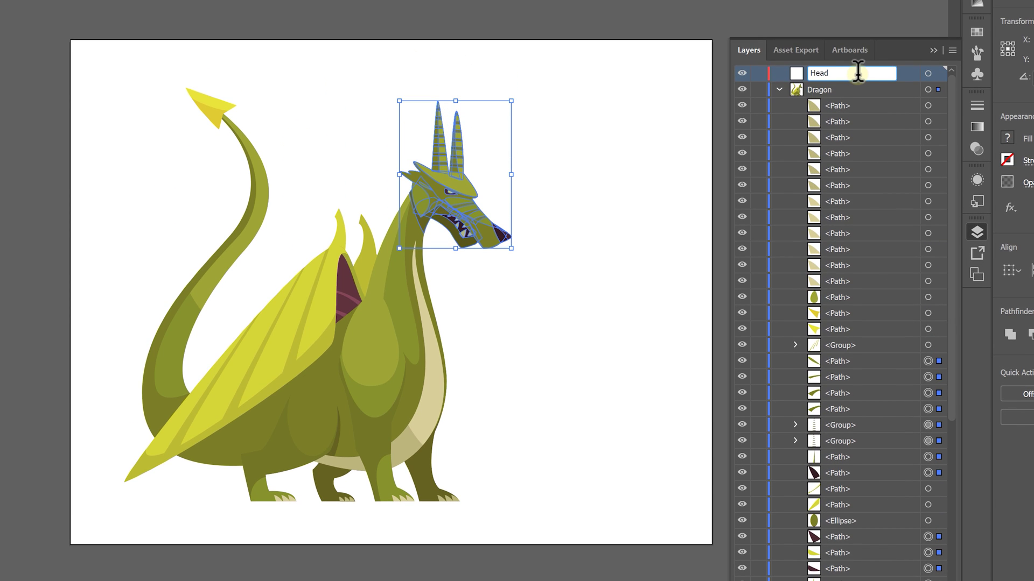
Select all the head <Path> rows in the Dragon layer's list.
left_click(878, 354)
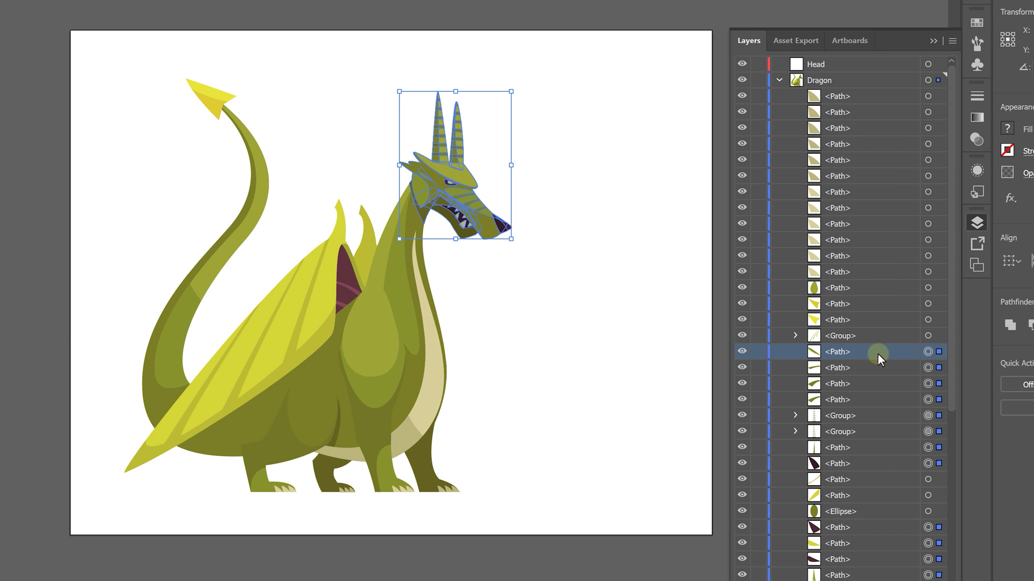
left_click(878, 462, "shift")
scroll(877, 464, "down", 4)
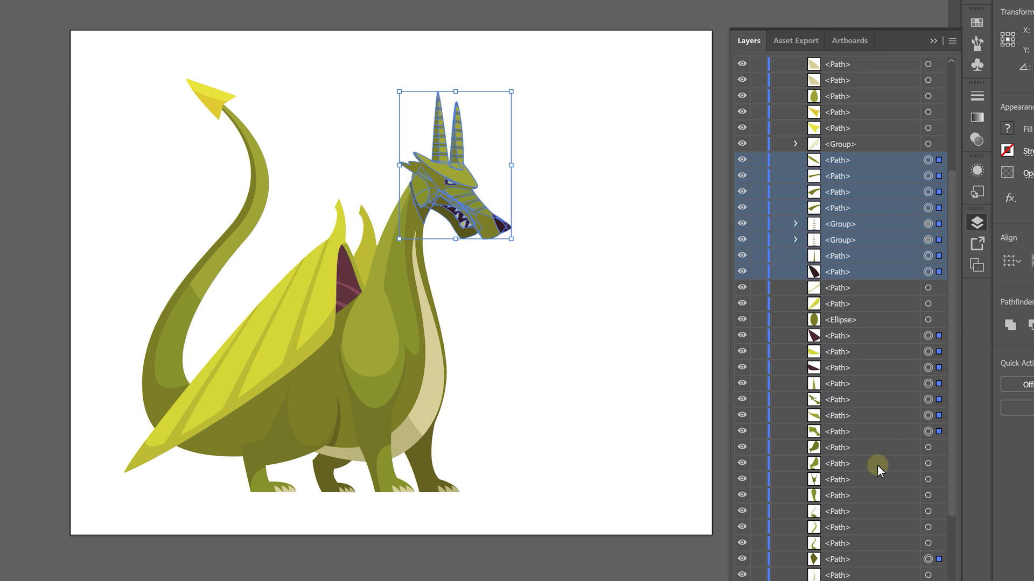
left_click(894, 335, "ctrl")
left_click(891, 431, "shift")
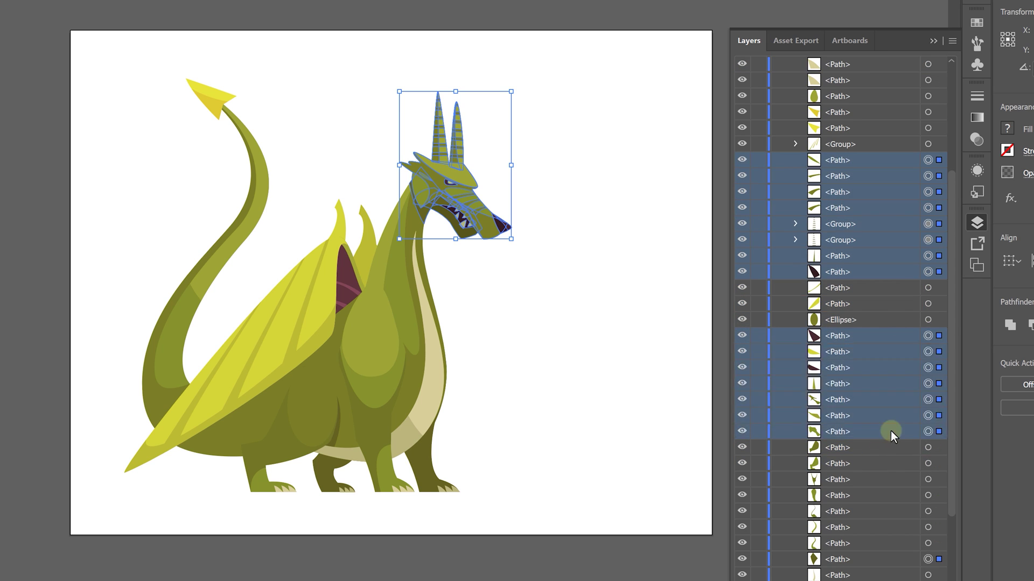
left_click(882, 558, "ctrl")
scroll(889, 508, "down", 6)
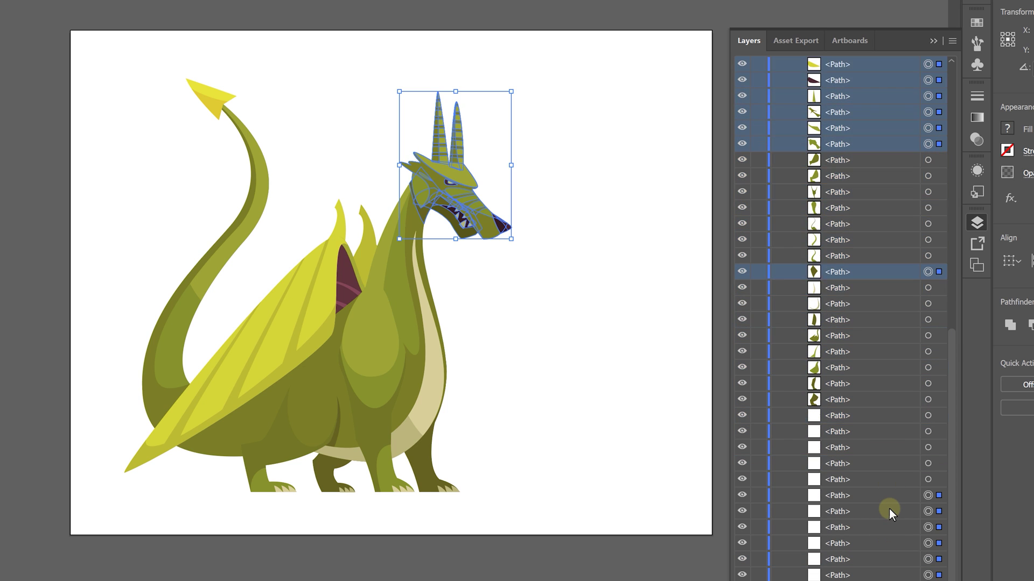
left_click(892, 497, "ctrl")
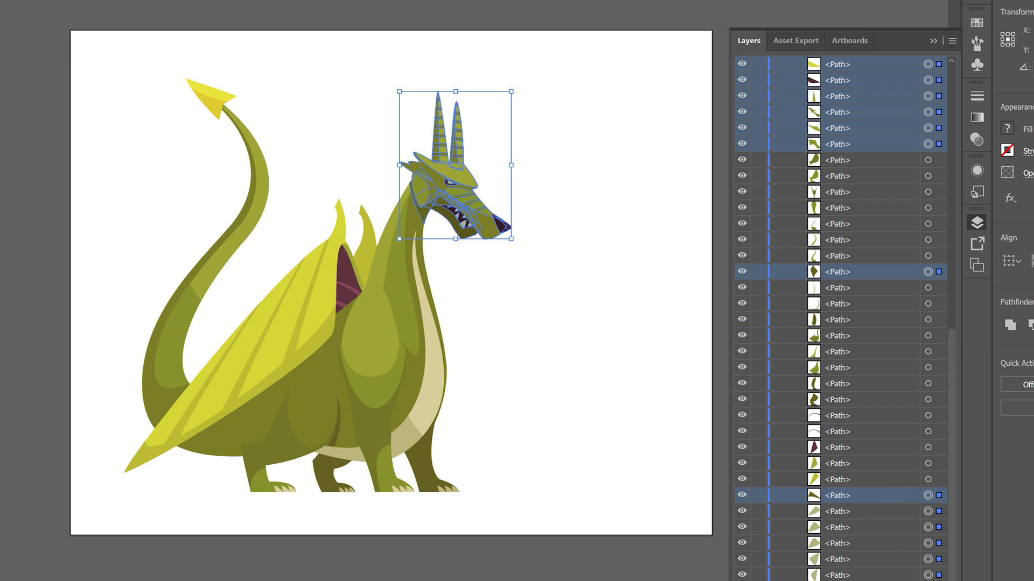
left_click(892, 575, "shift")
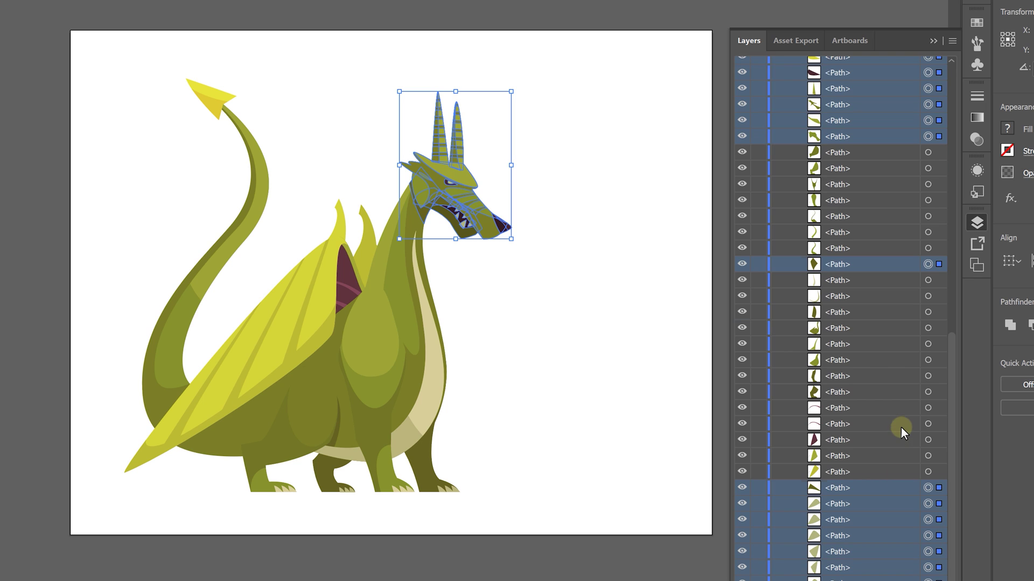
Move the selected head paths onto the Head layer, collapse Dragon and clear the selection.
scroll(900, 428, "up", 8)
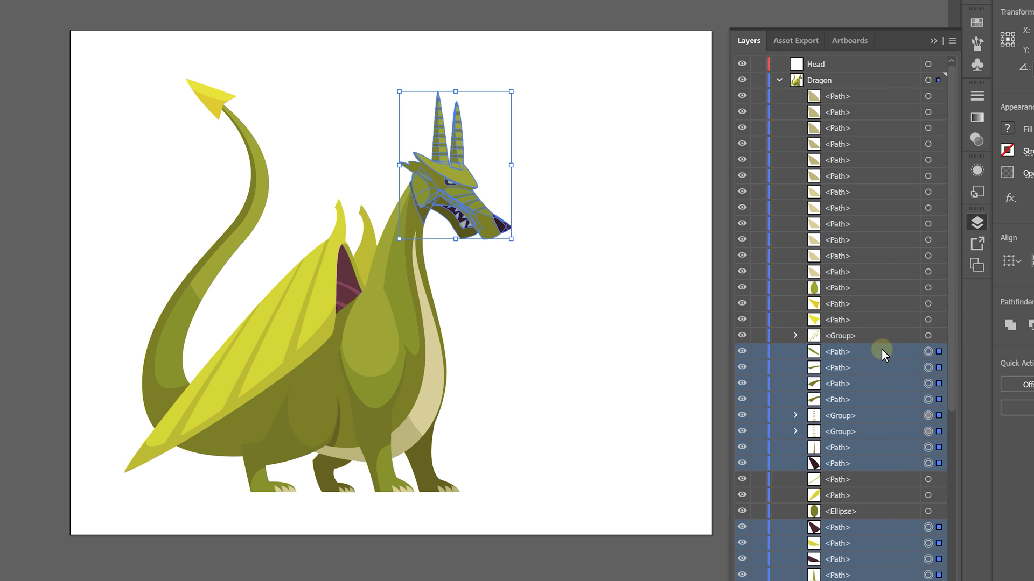
left_click_drag(888, 342, 833, 64)
left_click(779, 80)
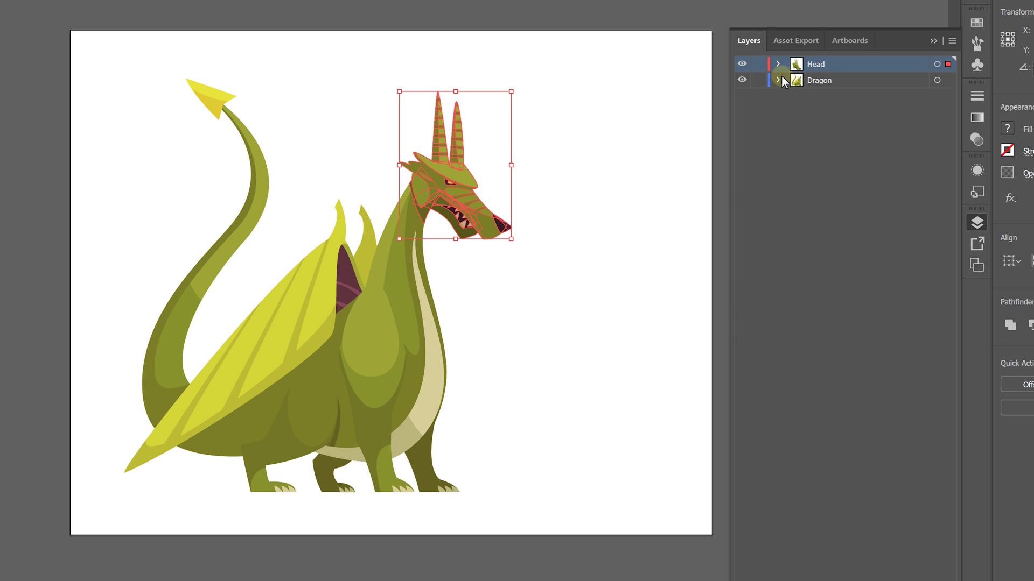
left_click(768, 94)
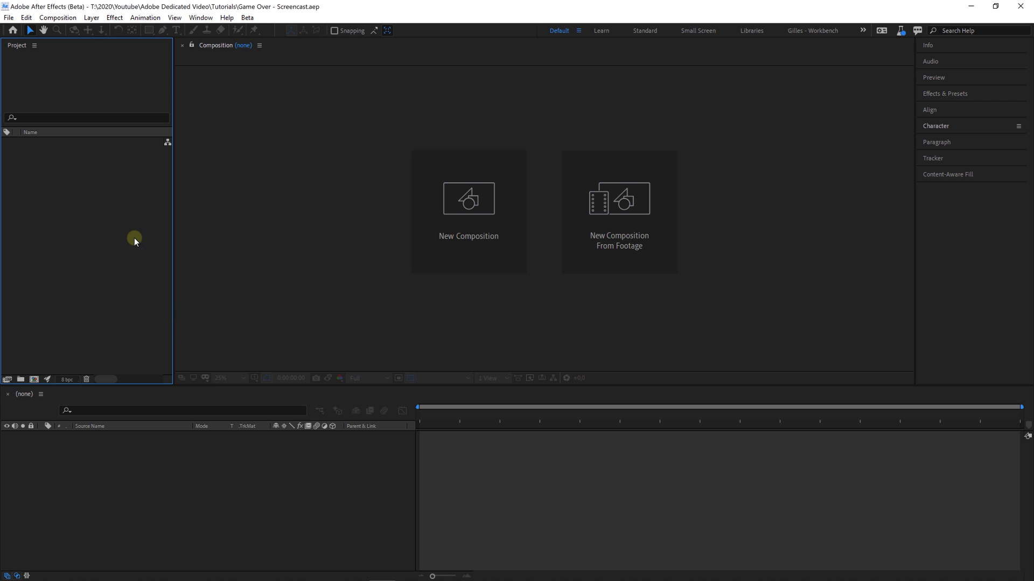
Select Dragon Cave.ai and Dragon.ai for import and bring up the Import As choices.
double_click(132, 231)
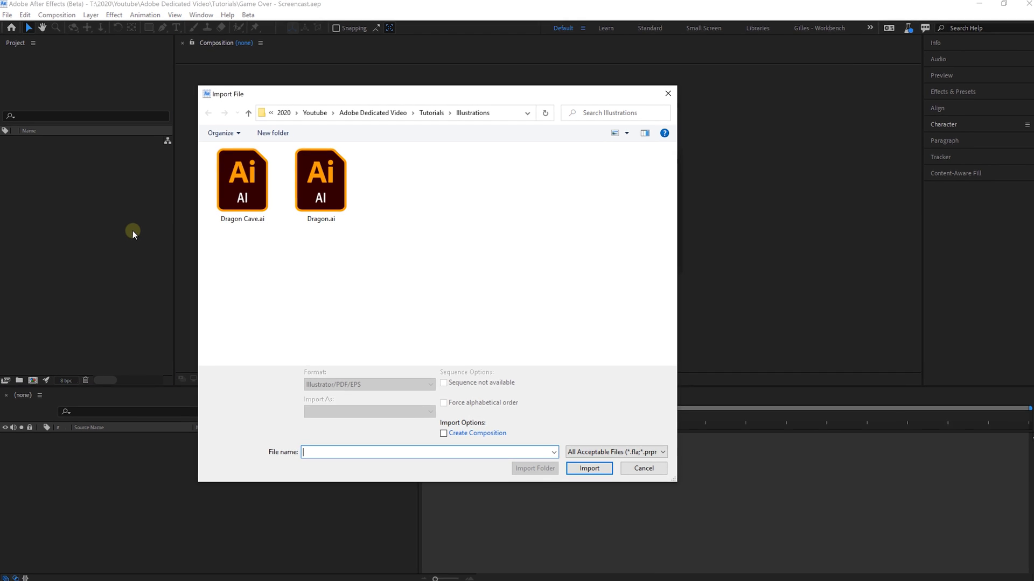
left_click_drag(380, 250, 246, 177)
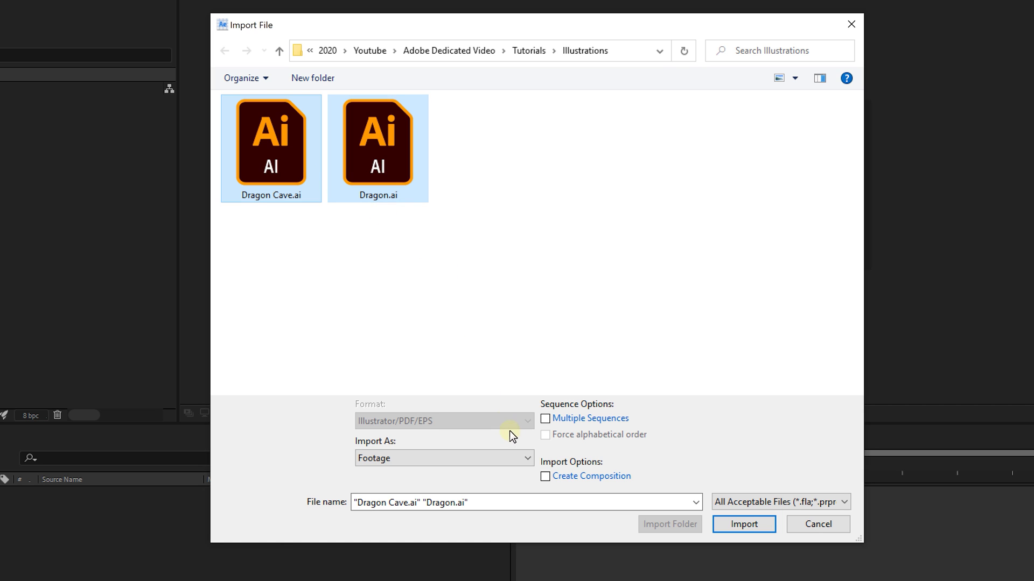
left_click(518, 456)
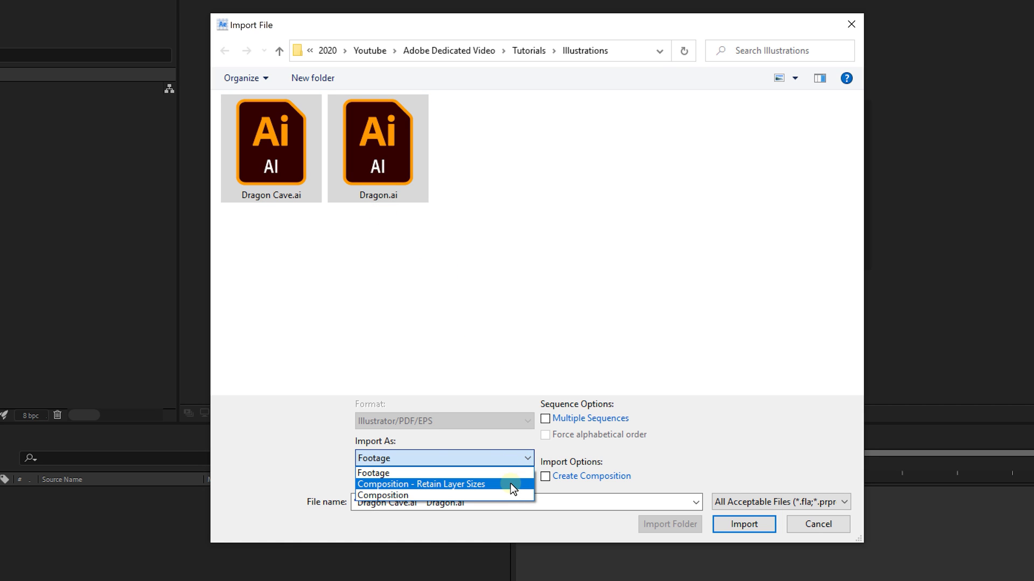
Import both files as layered compositions and open the Dragon Cave composition.
left_click(451, 495)
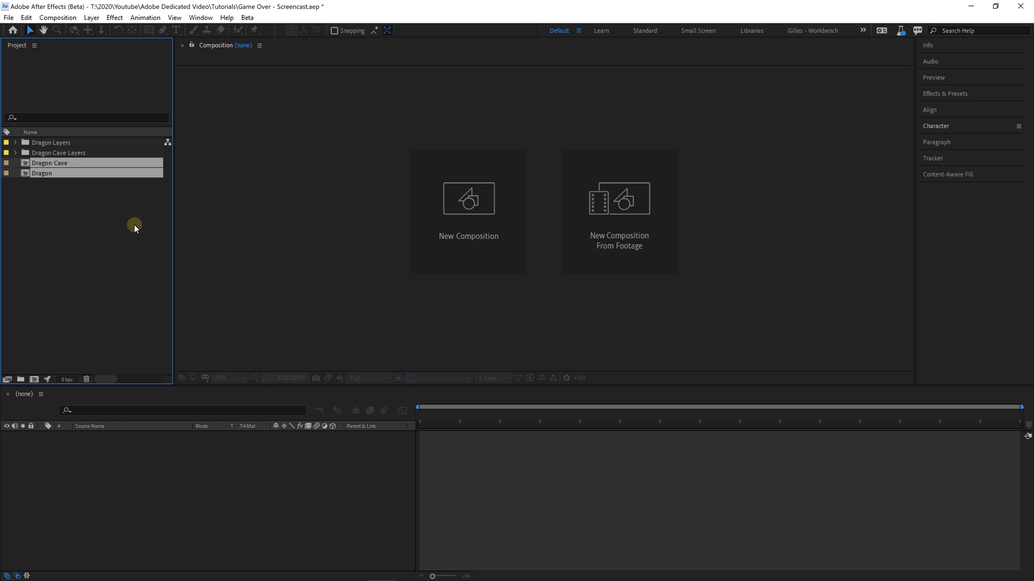
double_click(71, 165)
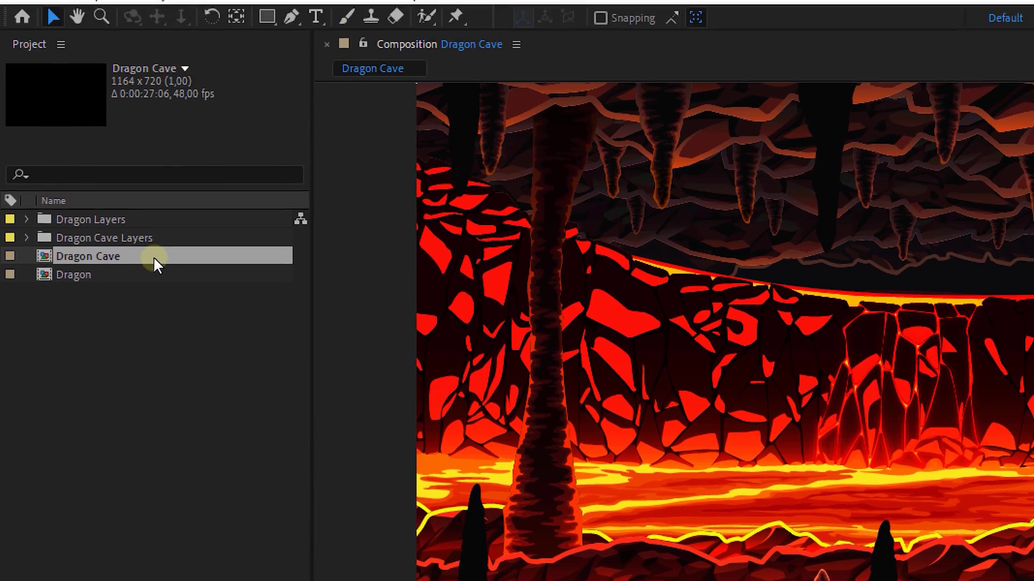
Set the Dragon Cave composition to width 1920, height 1080 and frame rate 24.
right_click(154, 62)
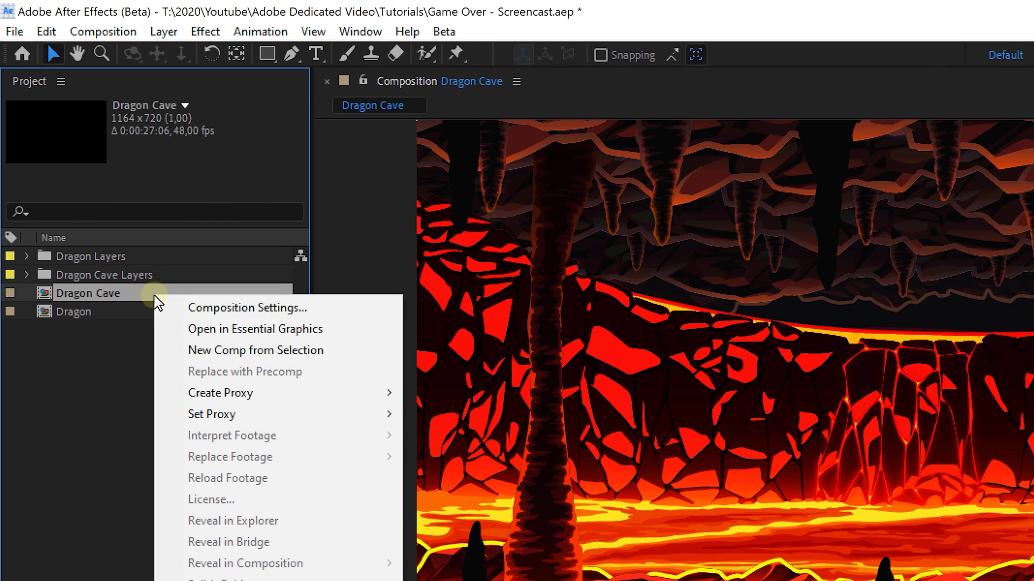
left_click(350, 310)
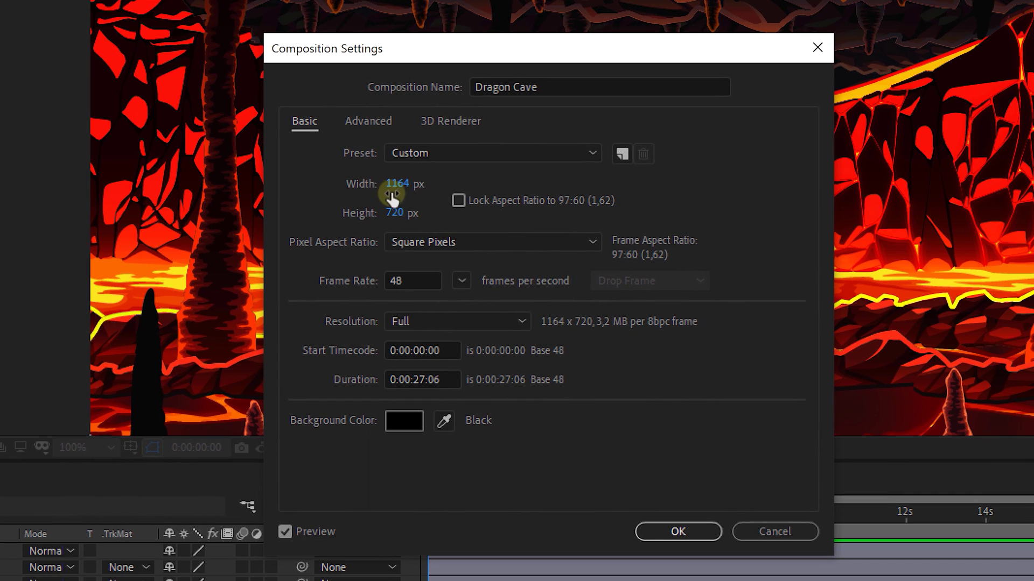
type("1920")
key("Tab")
type("1080")
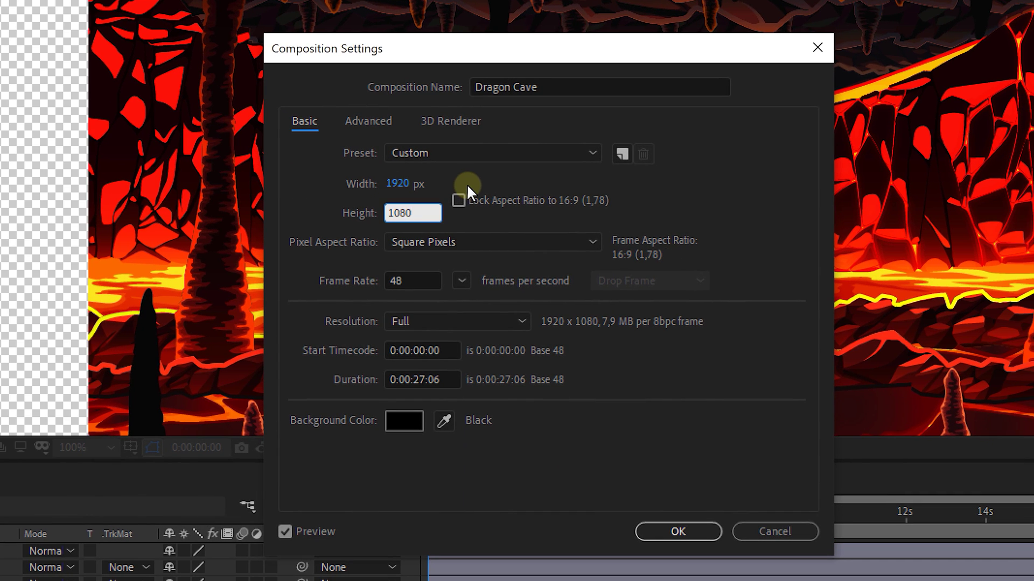
left_click(398, 281)
type("24")
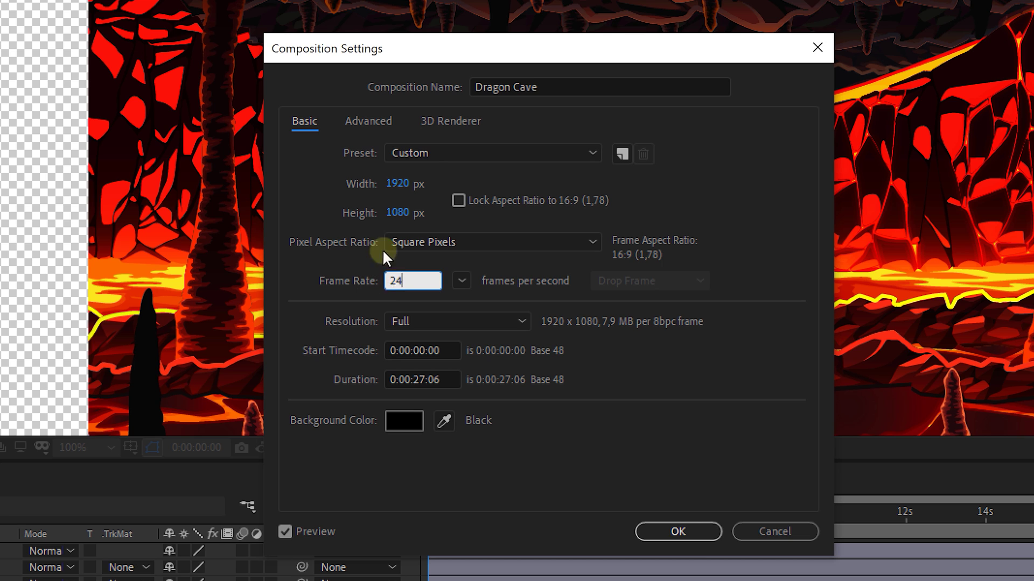
left_click(335, 231)
left_click(691, 536)
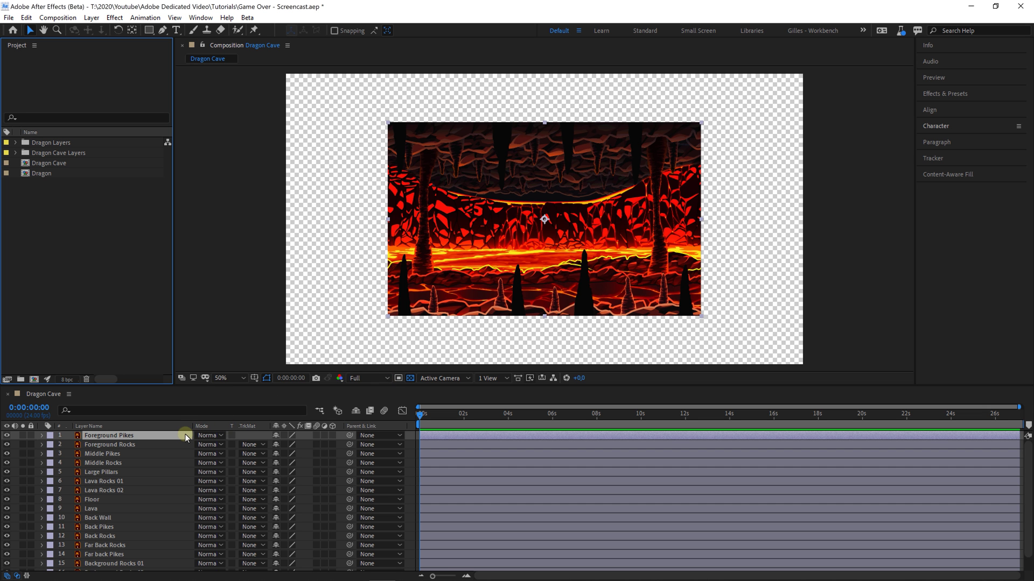
Scale all cave layers up to fill the frame, view at 100%, and enable Continuously Rasterize.
left_click_drag(694, 321, 807, 382)
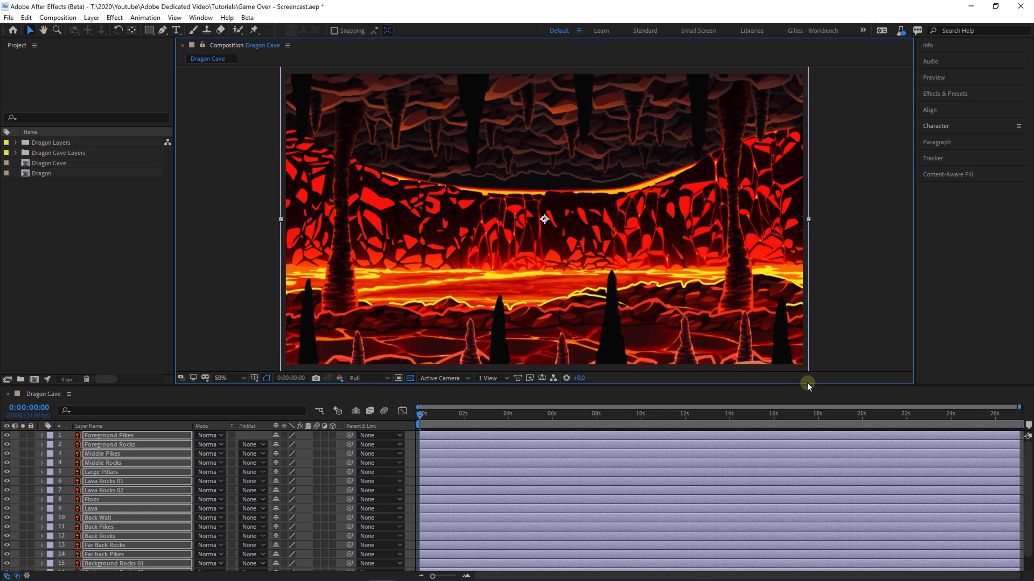
key("period")
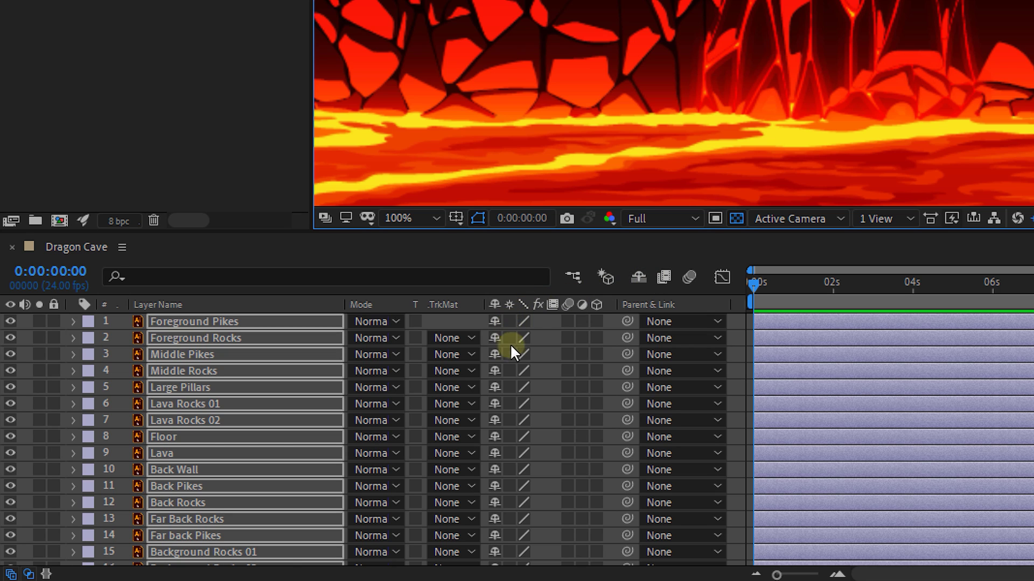
left_click(510, 322)
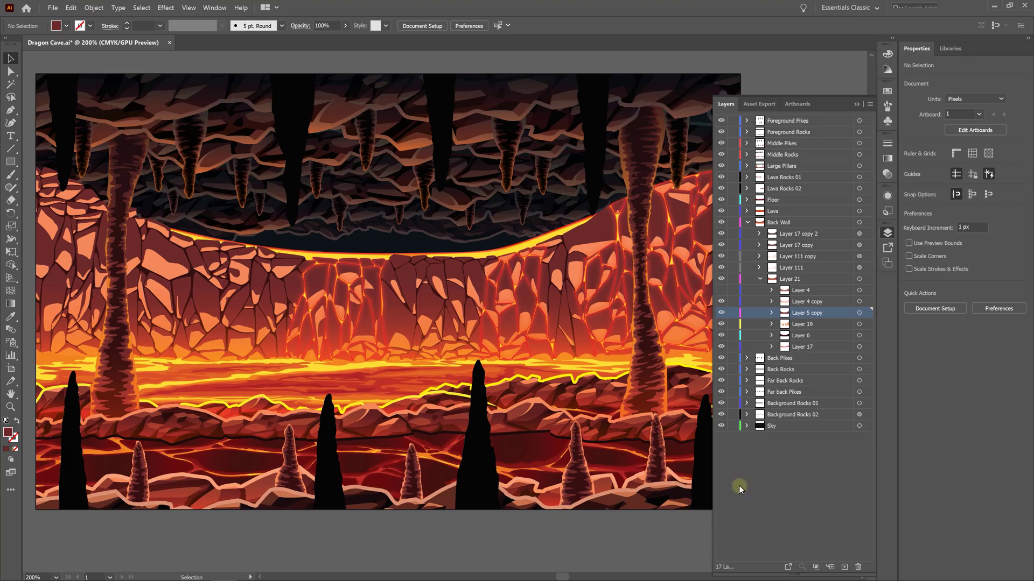
Give the back wall's cracked rock artwork a redder fill colour.
left_click(867, 313)
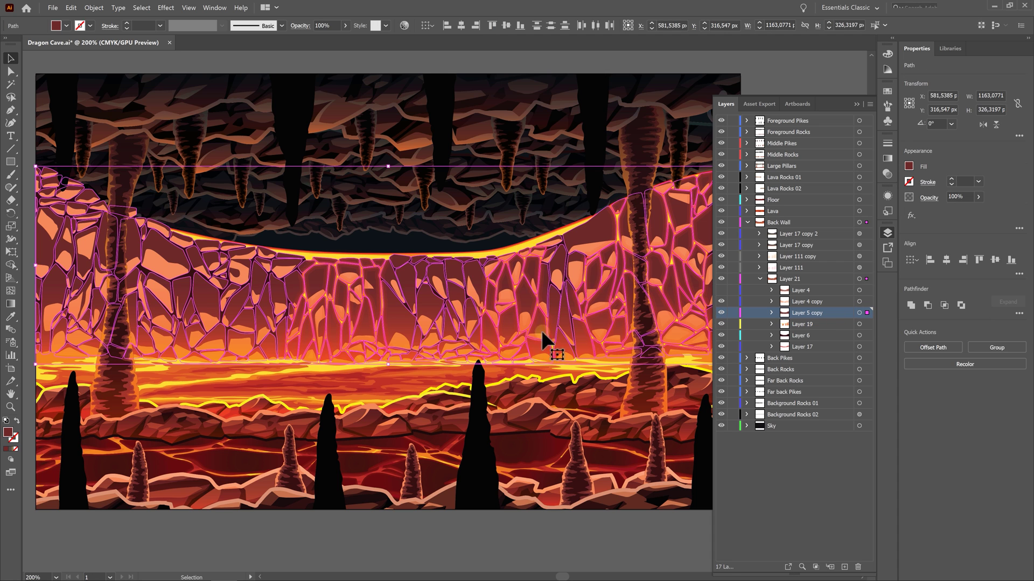
double_click(9, 433)
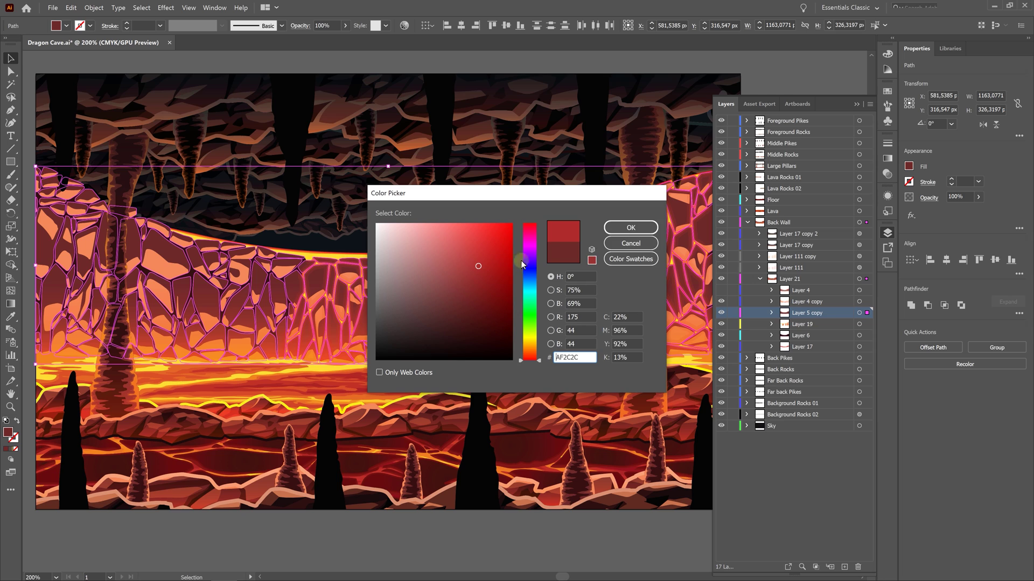
left_click(628, 229)
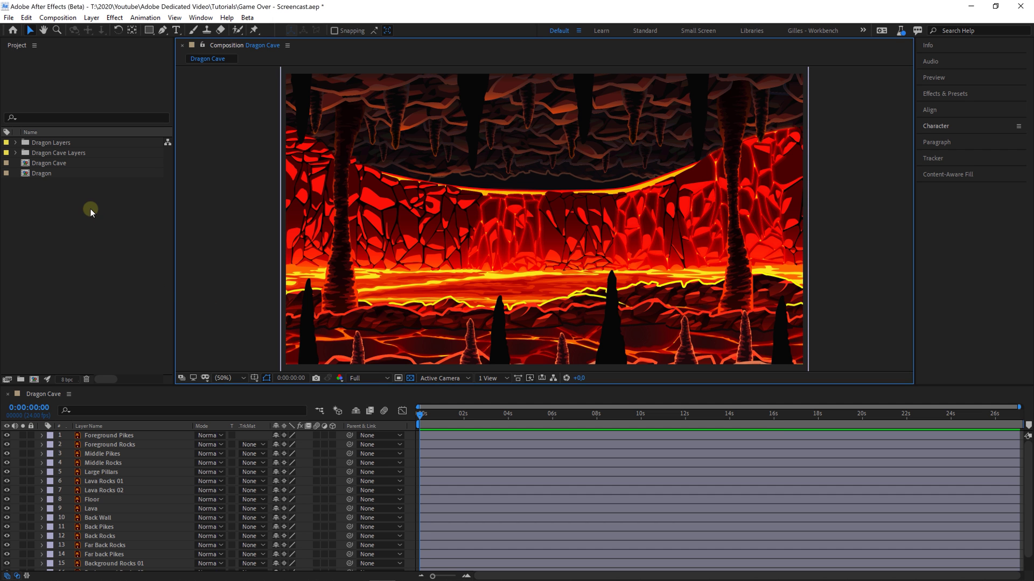
Import only the Tiny Dragon layer from Dragon Cave.ai and place it atop the Dragon Cave timeline.
double_click(90, 208)
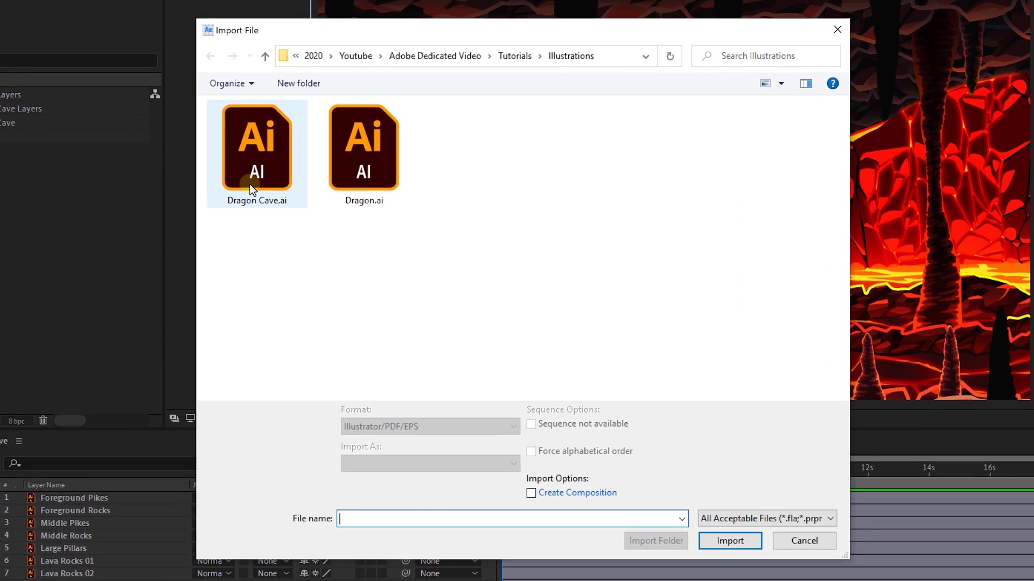
left_click(252, 182)
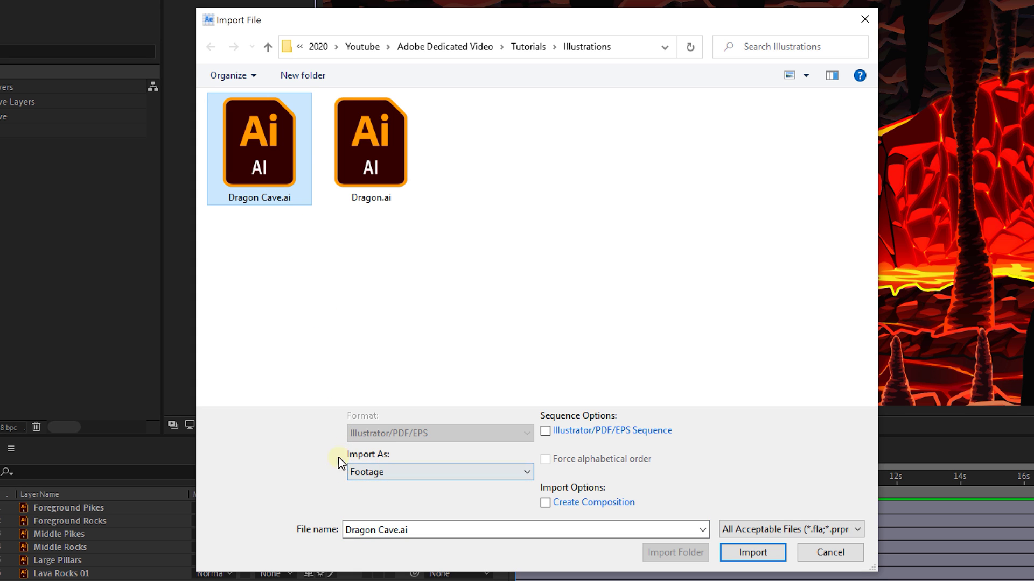
key("Return")
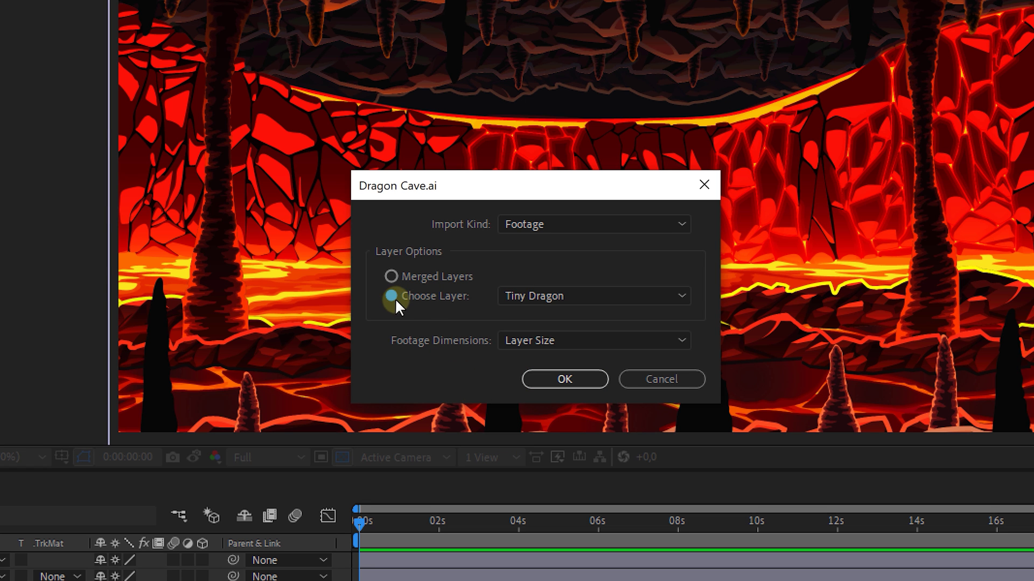
left_click(576, 297)
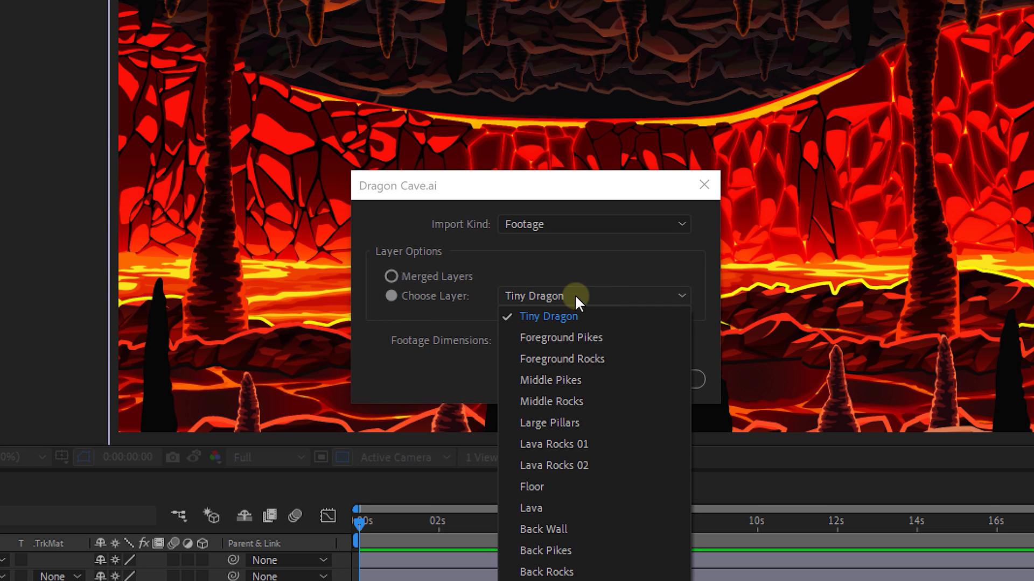
left_click(624, 317)
left_click(575, 382)
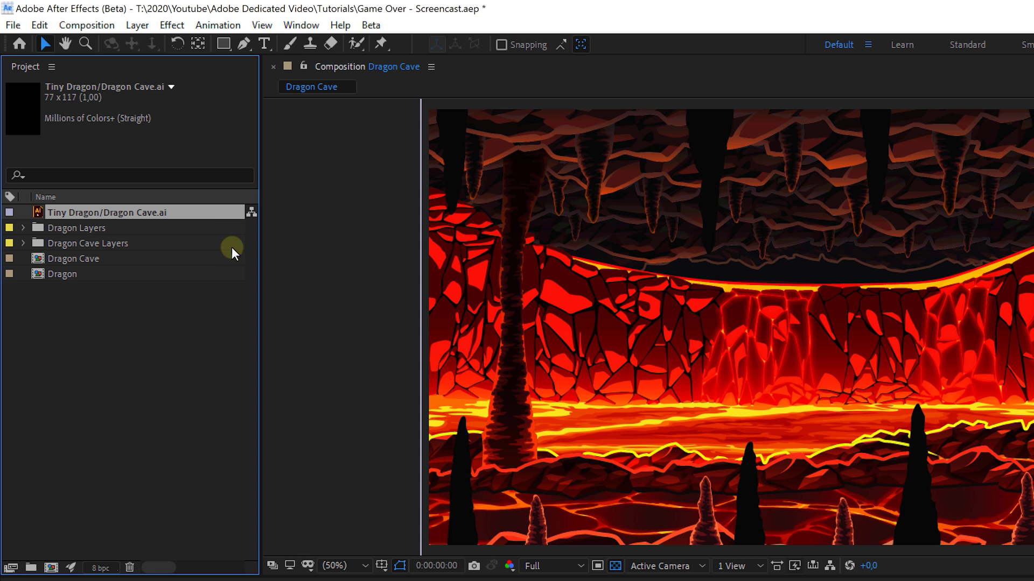
left_click_drag(151, 214, 191, 358)
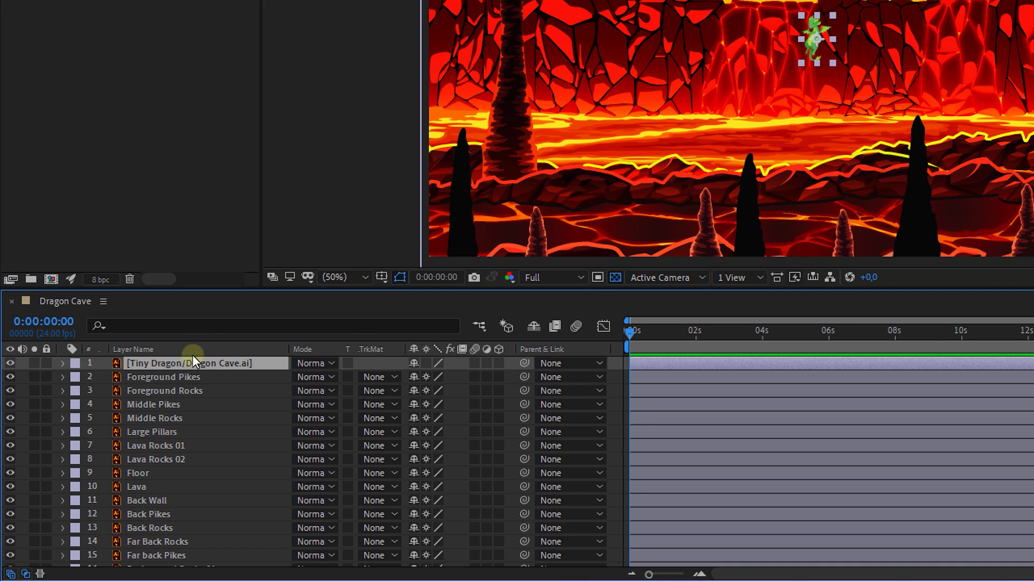